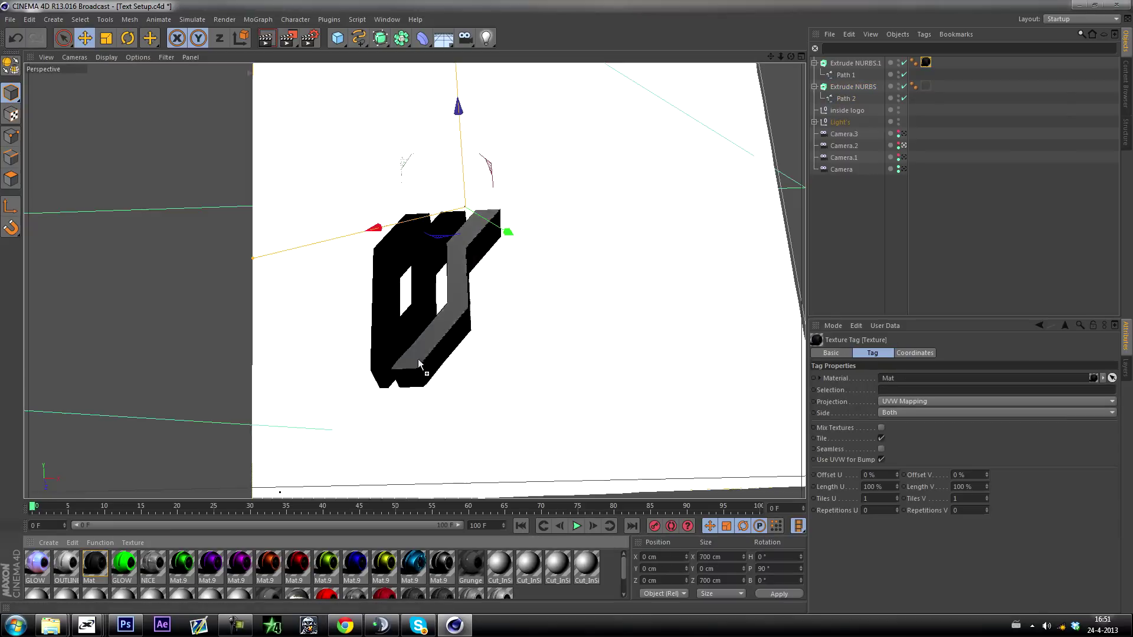
- Apply the material to the Extrude NURBS logo object in Cinema 4D
left_click_drag(419, 363, 419, 363)
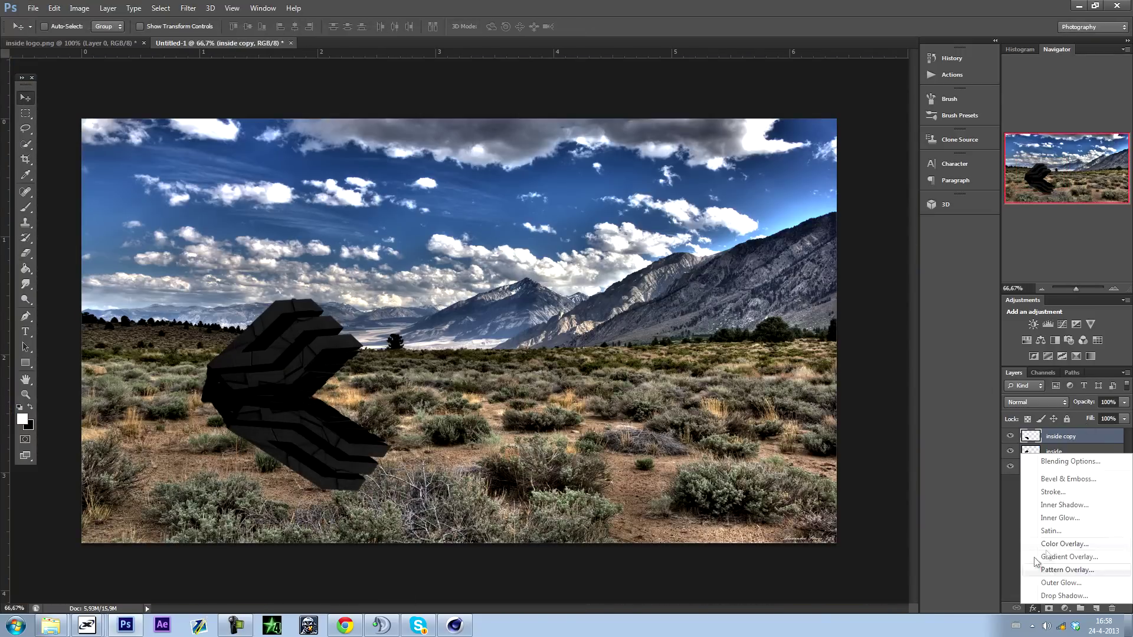
- Add a black Color Overlay effect to the inside copy logo layer
left_click(1050, 543)
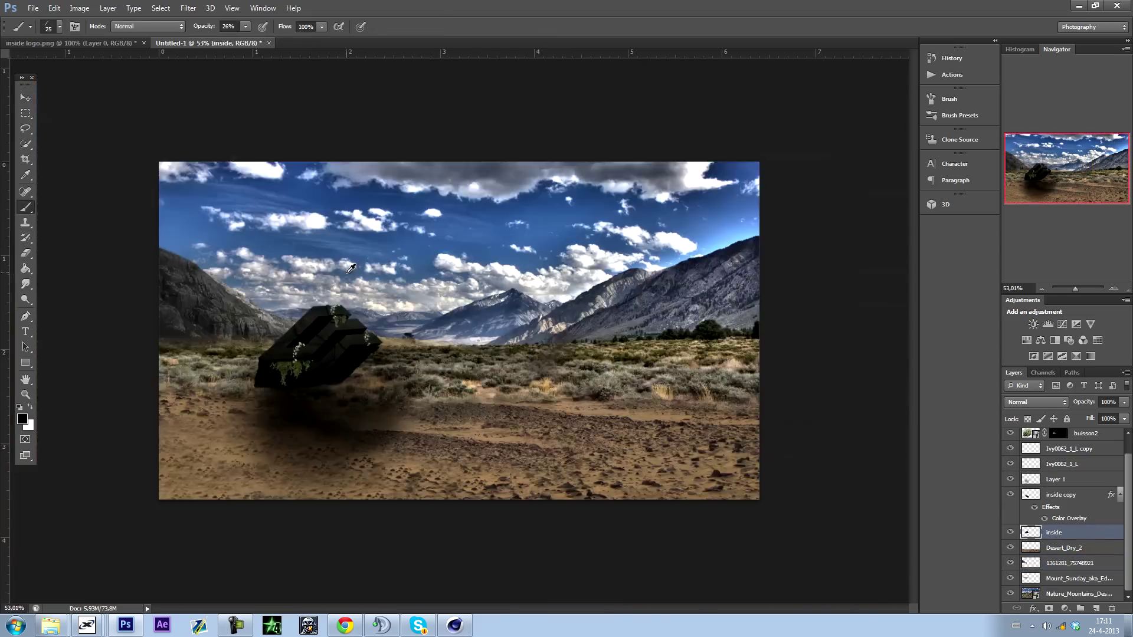
- Set the OpticalFlare4 layer's blend mode to Linear Dodge (Add)
key("shift+alt+w")
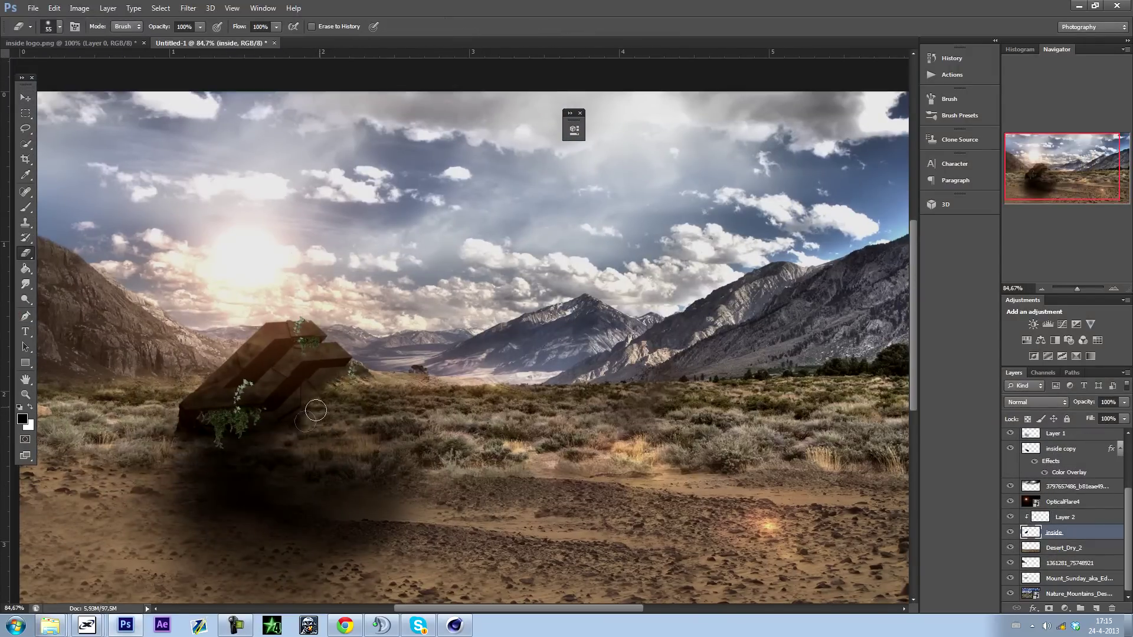
- Scroll up toward the Color Corrections for Manipulations.psd document with the icy waterfall
scroll(1012, 465, "up", 3)
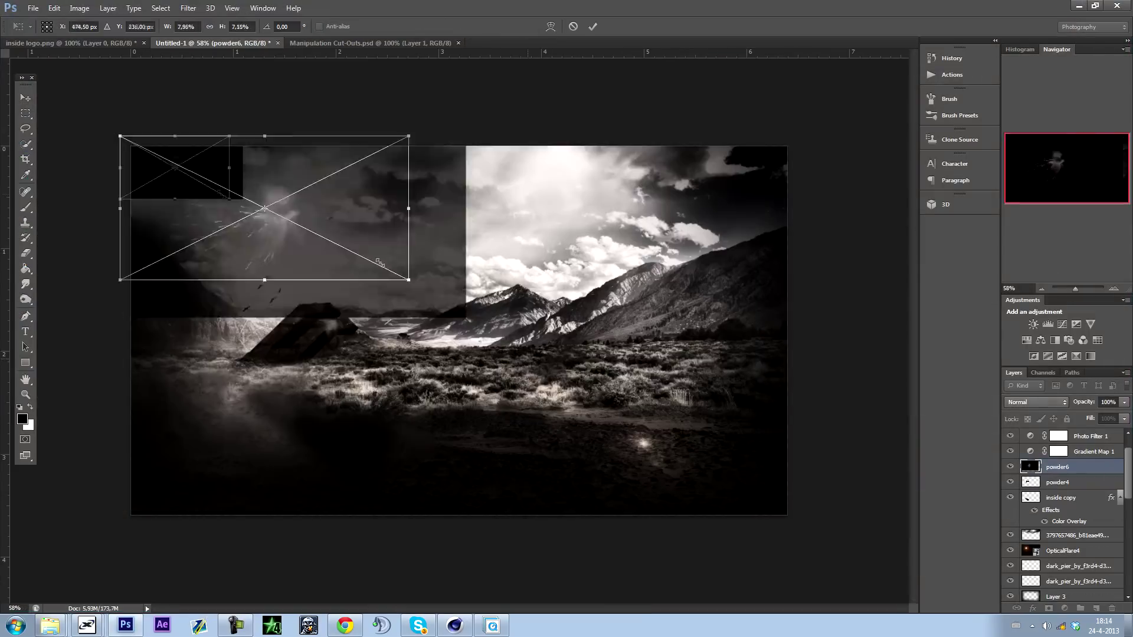
- Fit the whole InsideUnivers image on screen to preview the final result
key("ctrl+0")
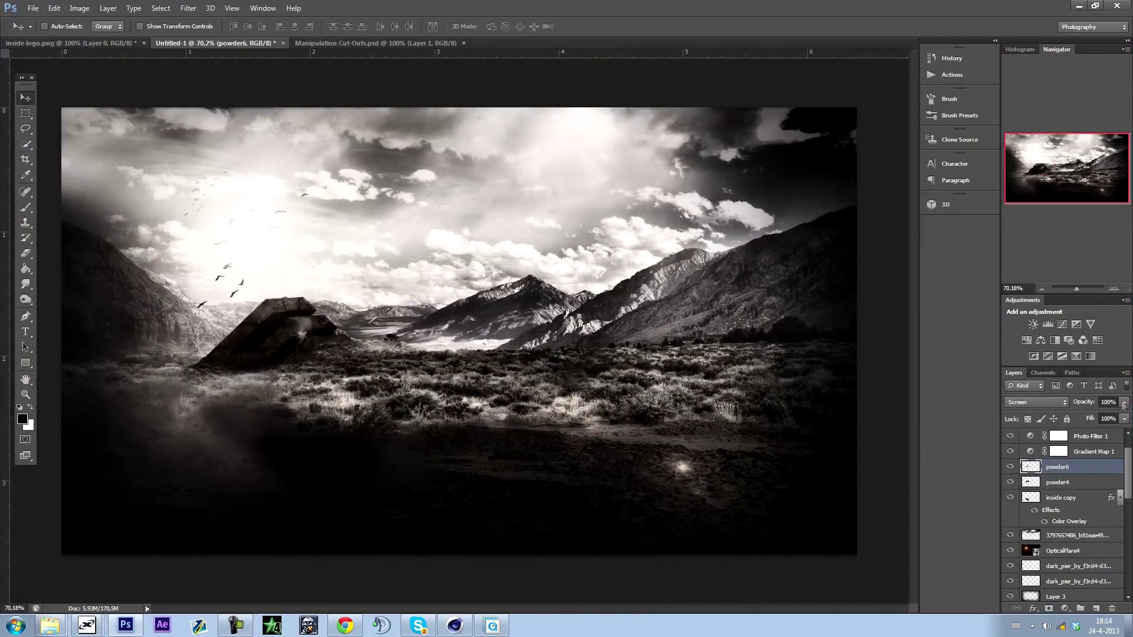